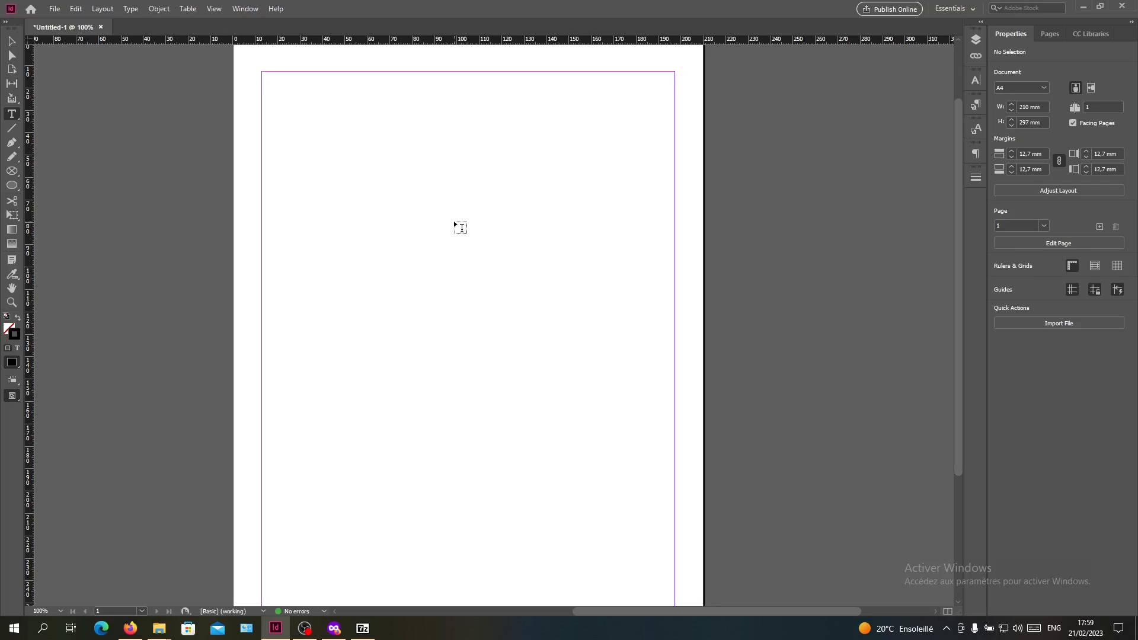
{"action": "scroll", "coordinate": [446, 214], "scroll_direction": "up", "scroll_amount": 2}
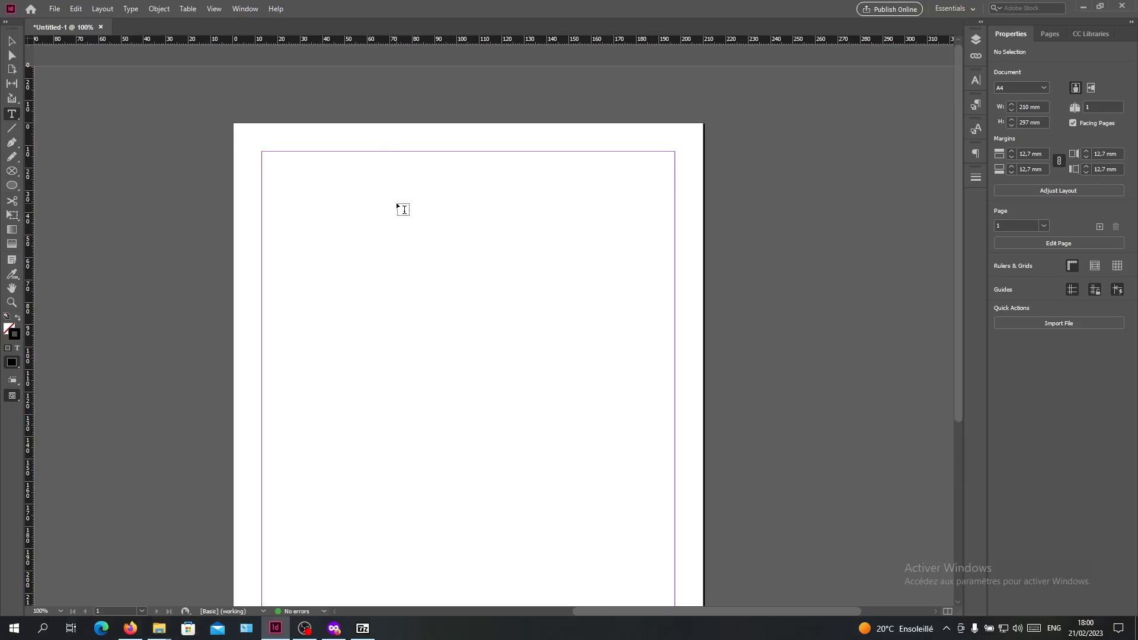
Zoom in on the page, then discard a stray frame drawn across the page top.
{"action": "key", "text": "ctrl+equal"}
{"action": "key", "text": "ctrl+equal"}
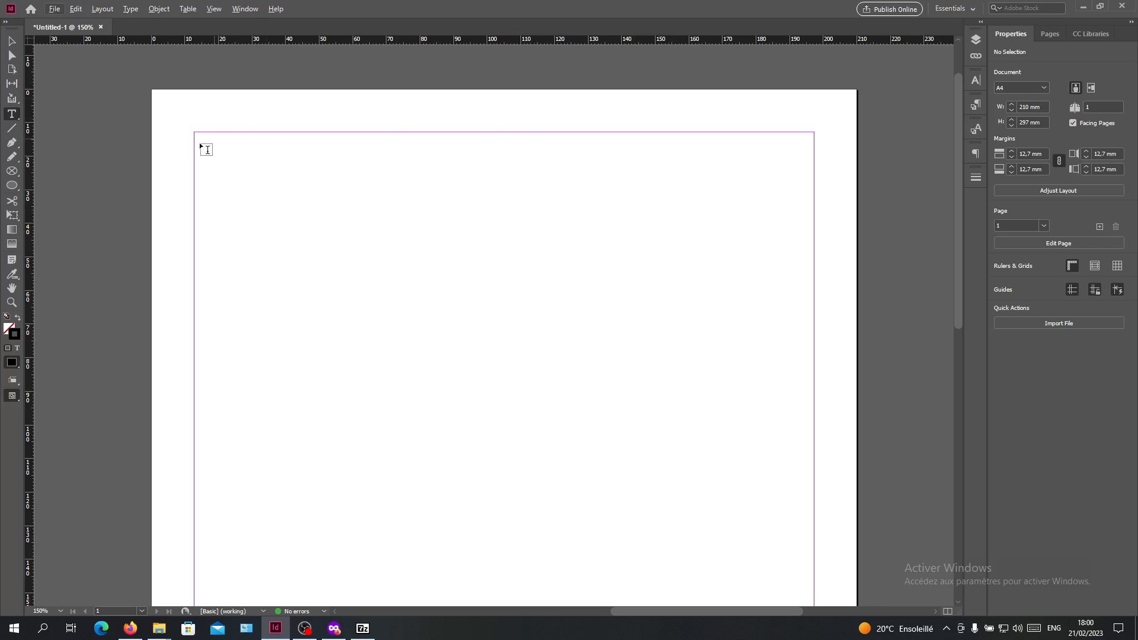
{"action": "mouse_move", "coordinate": [176, 126]}
{"action": "left_mouse_down"}
{"action": "mouse_move", "coordinate": [751, 172]}
{"action": "mouse_move", "coordinate": [829, 167]}
{"action": "left_mouse_up"}
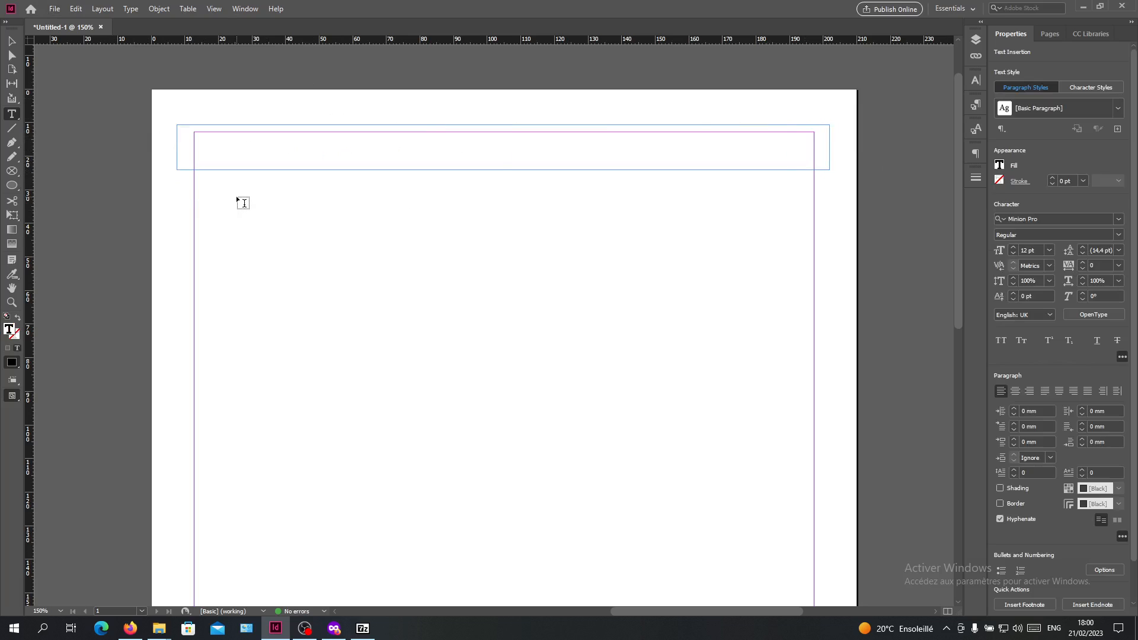
{"action": "key", "text": "Escape"}
{"action": "key", "text": "Delete"}
{"action": "mouse_move", "coordinate": [279, 214]}
{"action": "left_mouse_down"}
{"action": "mouse_move", "coordinate": [403, 355]}
{"action": "mouse_move", "coordinate": [431, 342]}
{"action": "left_mouse_up"}
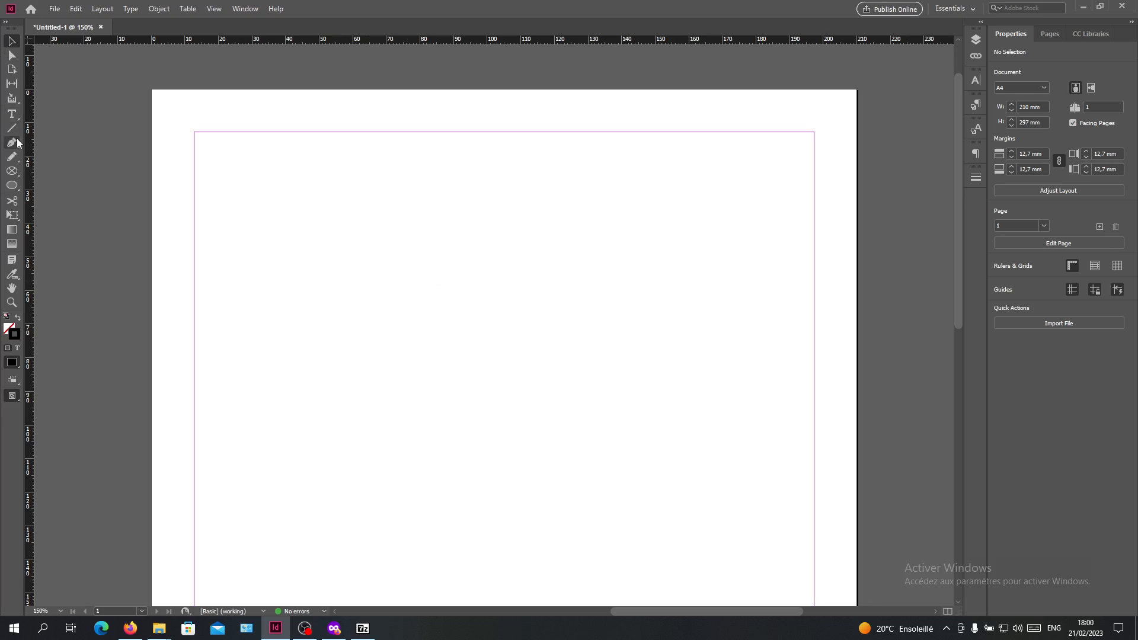
Draw an empty text frame with the Type tool in the page's upper-left area.
{"action": "left_click", "coordinate": [12, 113]}
{"action": "left_click_drag", "start_coordinate": [347, 204], "coordinate": [550, 335]}
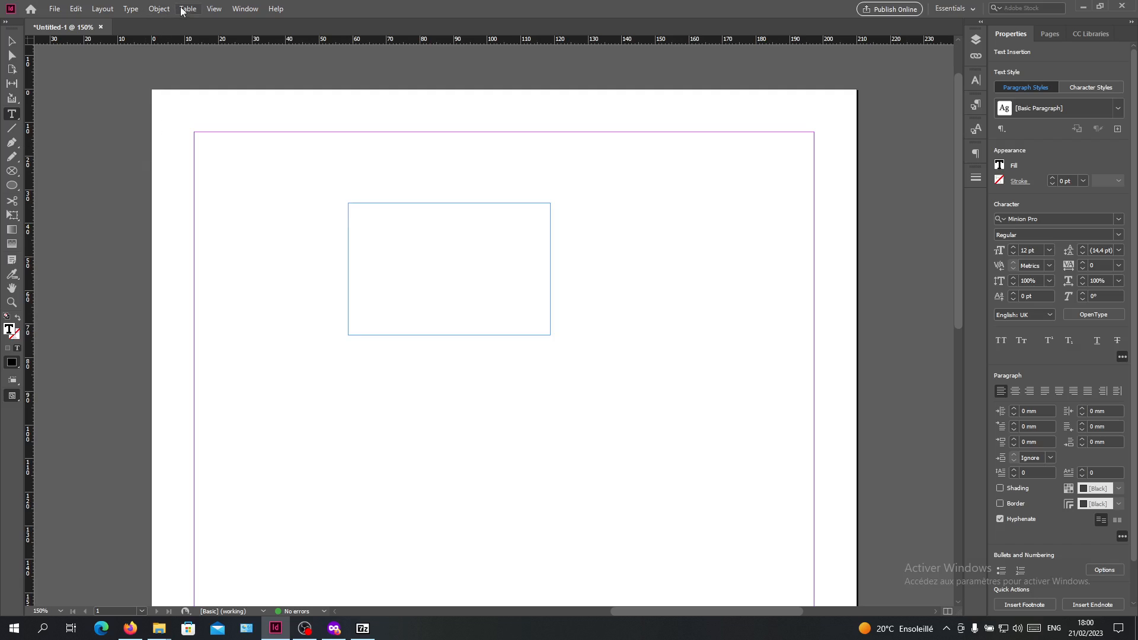
{"action": "left_click", "coordinate": [214, 10]}
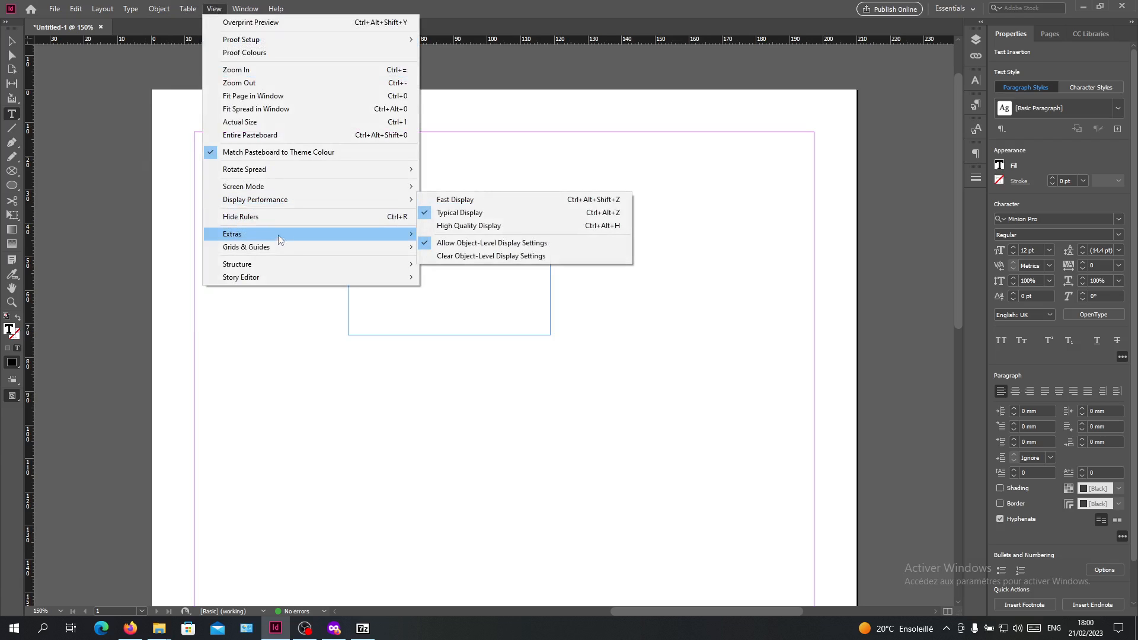
{"action": "mouse_move", "coordinate": [267, 233]}
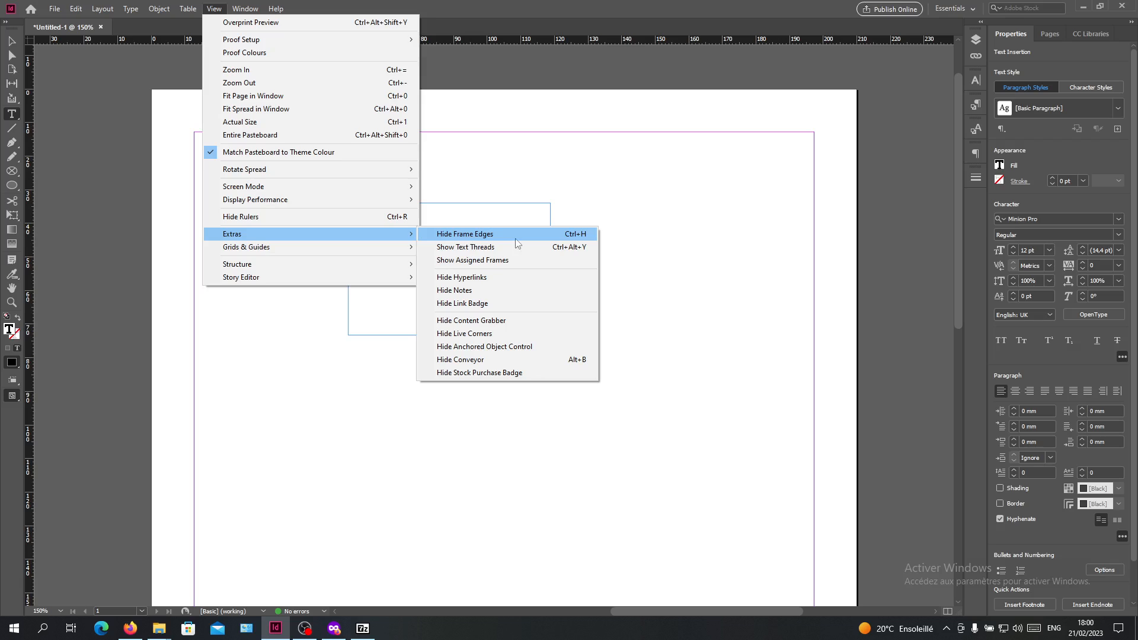
{"action": "left_click", "coordinate": [487, 237]}
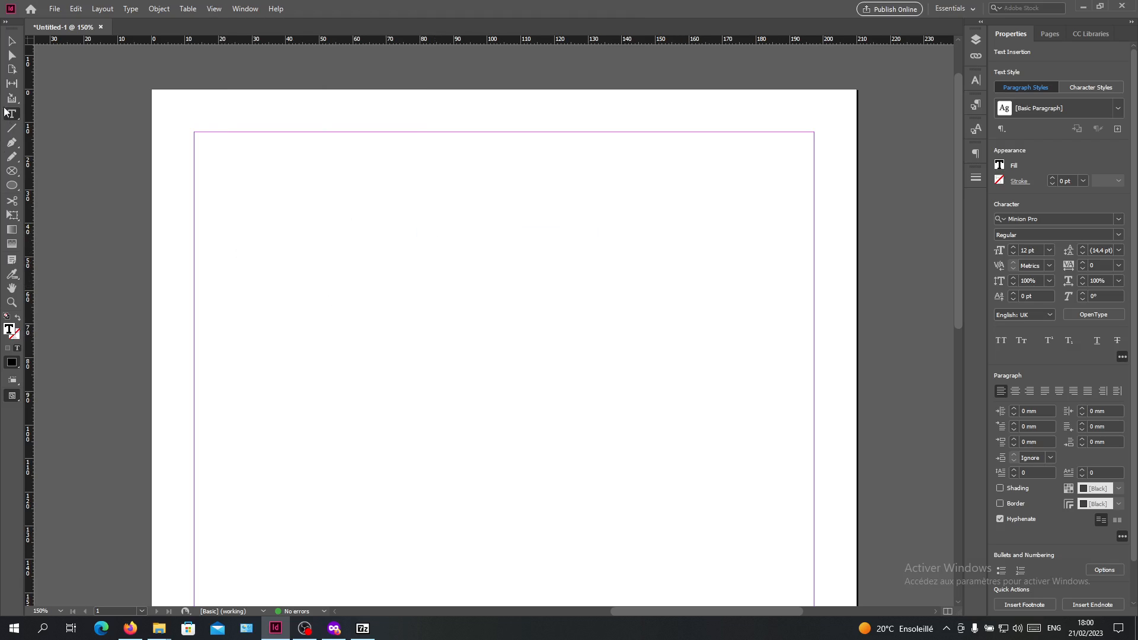
{"action": "left_click", "coordinate": [11, 55]}
{"action": "left_click", "coordinate": [382, 232]}
{"action": "left_click", "coordinate": [685, 291]}
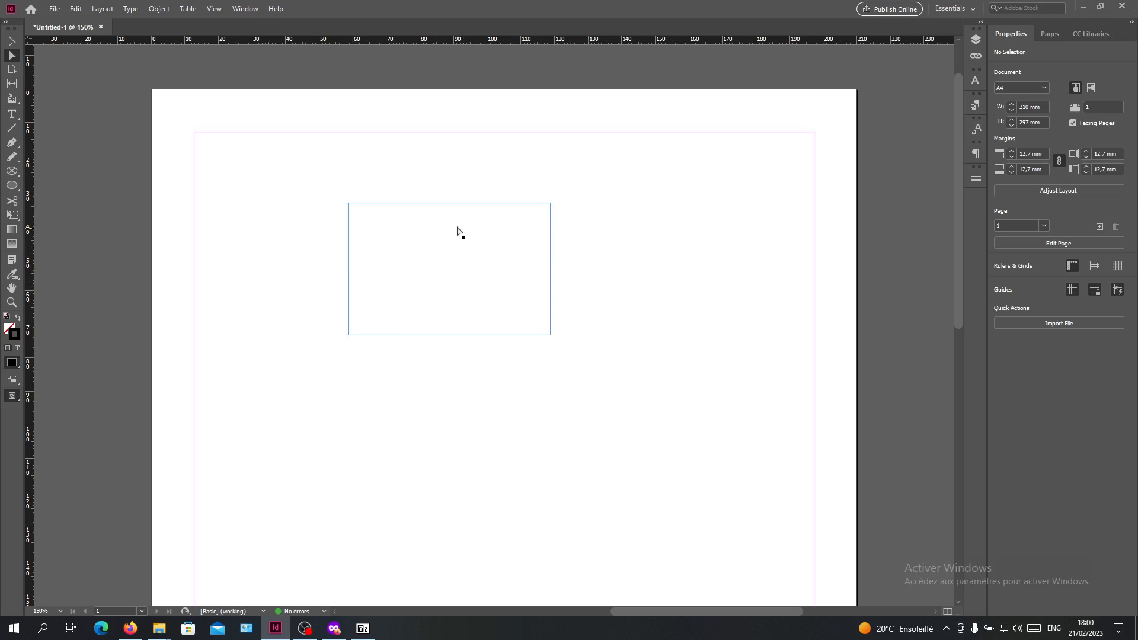
{"action": "key", "text": "ctrl+z"}
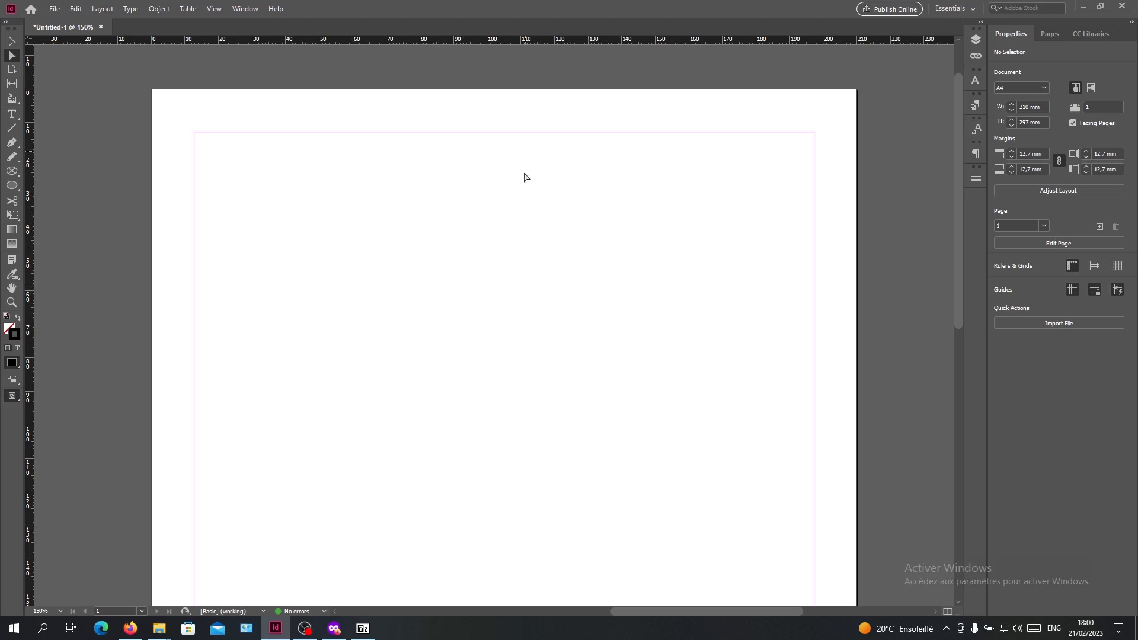
{"action": "key", "text": "ctrl+shift+z"}
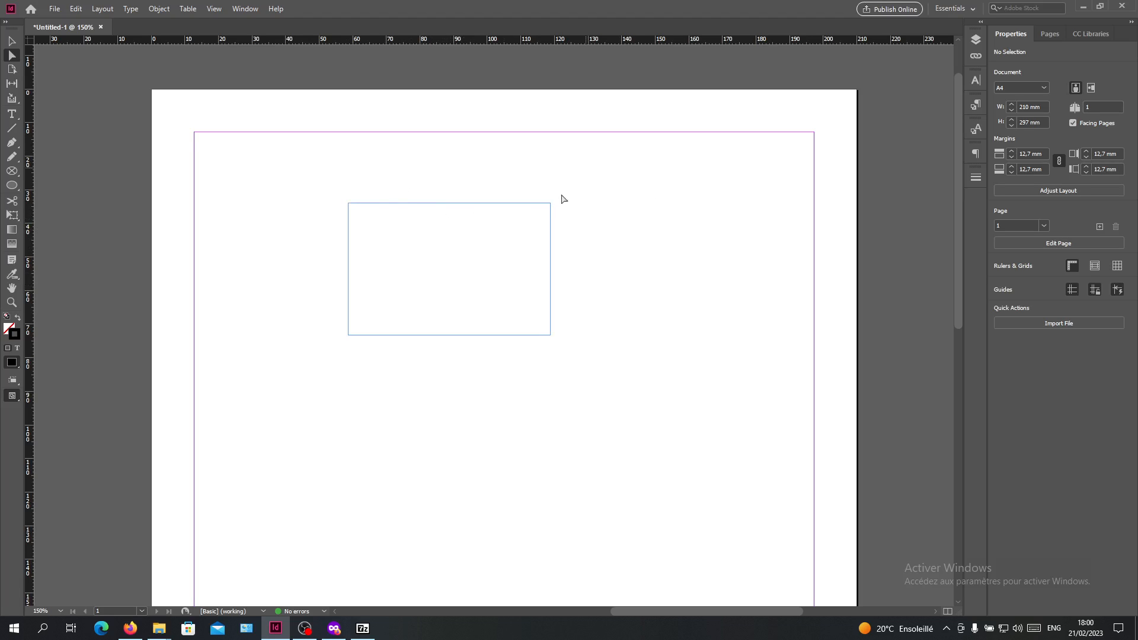
{"action": "key", "text": "ctrl+z"}
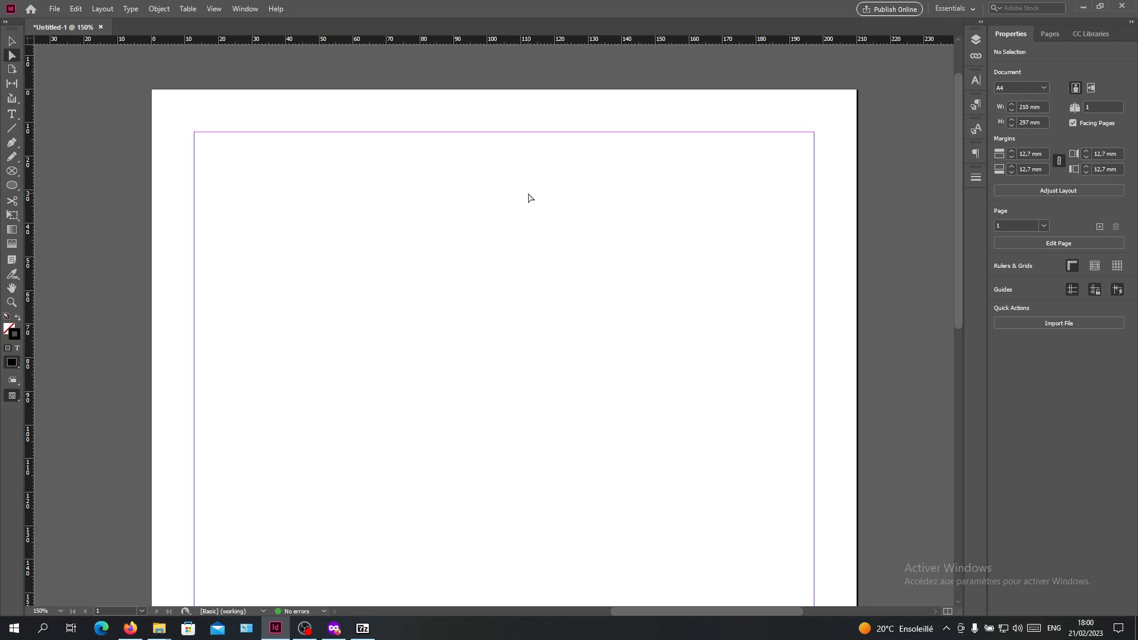
{"action": "key", "text": "ctrl+shift+z"}
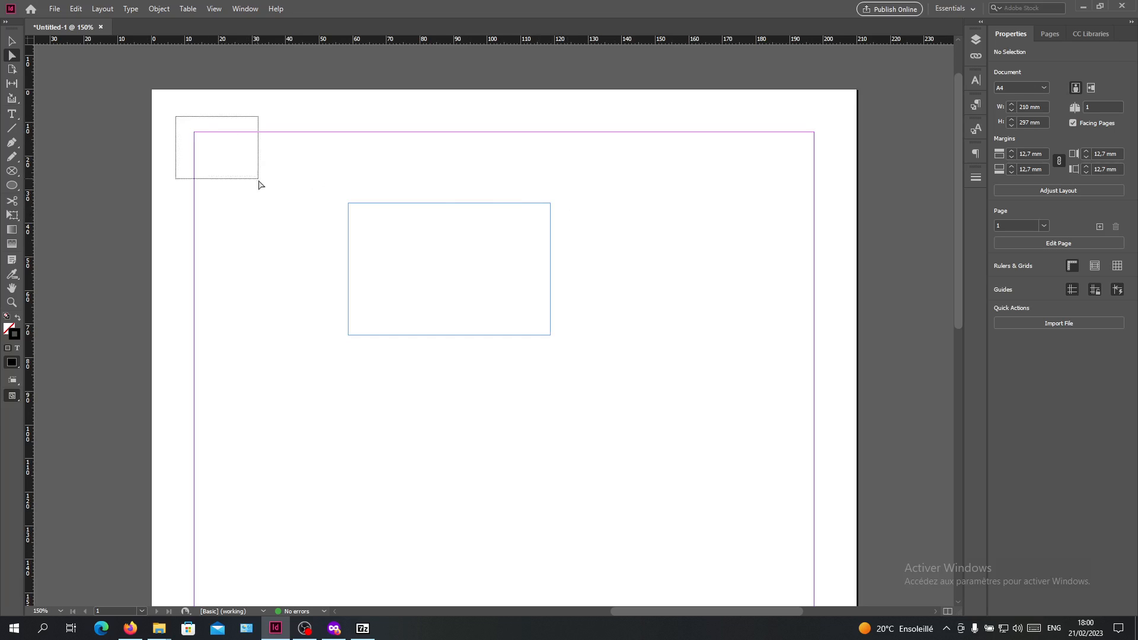
{"action": "left_click_drag", "start_coordinate": [186, 122], "coordinate": [265, 235]}
Hide the purple margin guides via View > Grids & Guides > Hide Guides.
{"action": "left_click", "coordinate": [214, 9]}
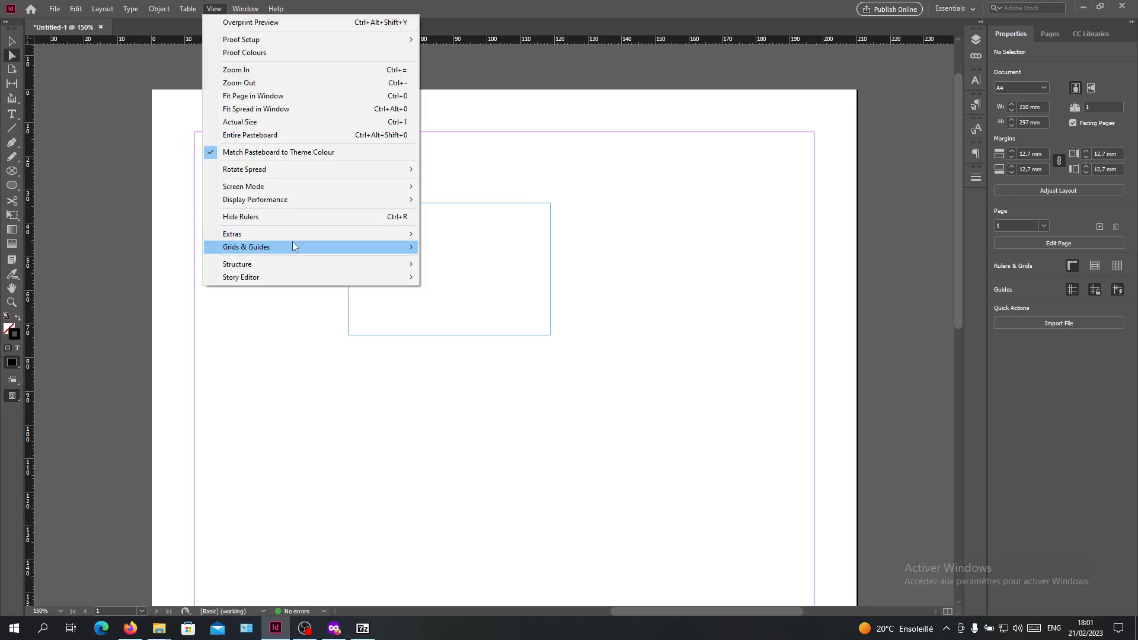
{"action": "mouse_move", "coordinate": [247, 247]}
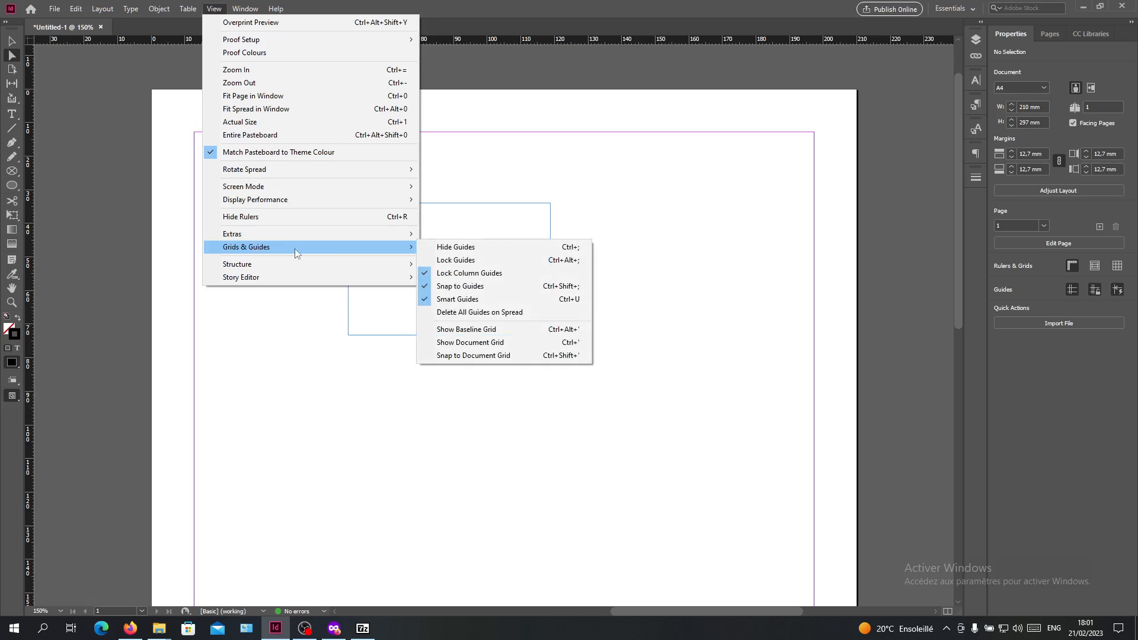
{"action": "left_click", "coordinate": [455, 248]}
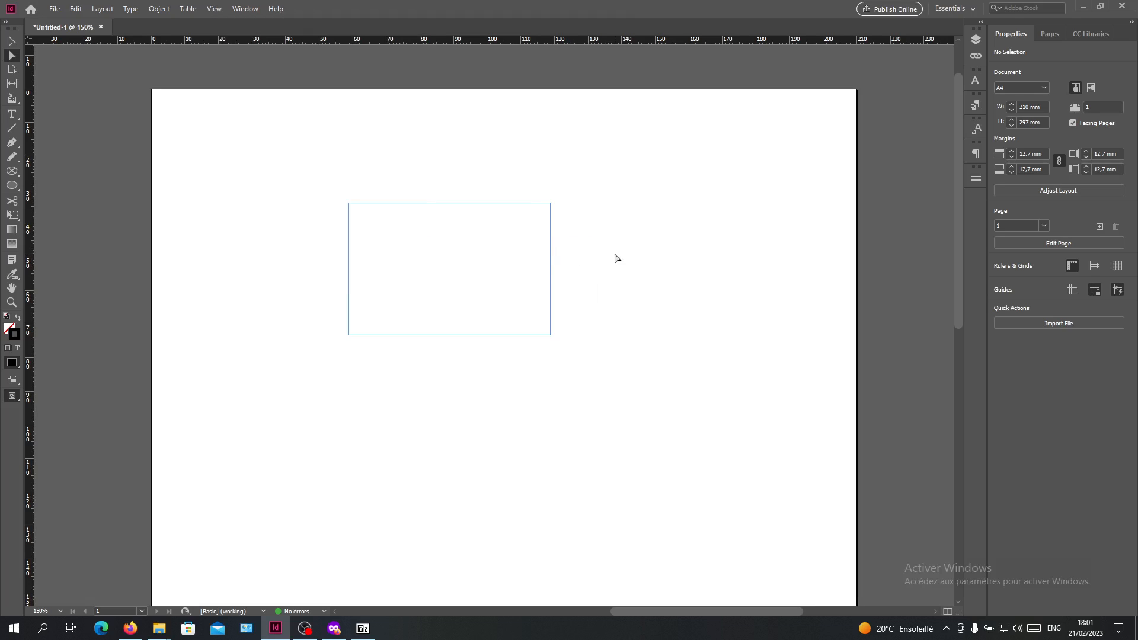
{"action": "left_click_drag", "start_coordinate": [153, 102], "coordinate": [397, 208]}
{"action": "key", "text": "ctrl+semicolon"}
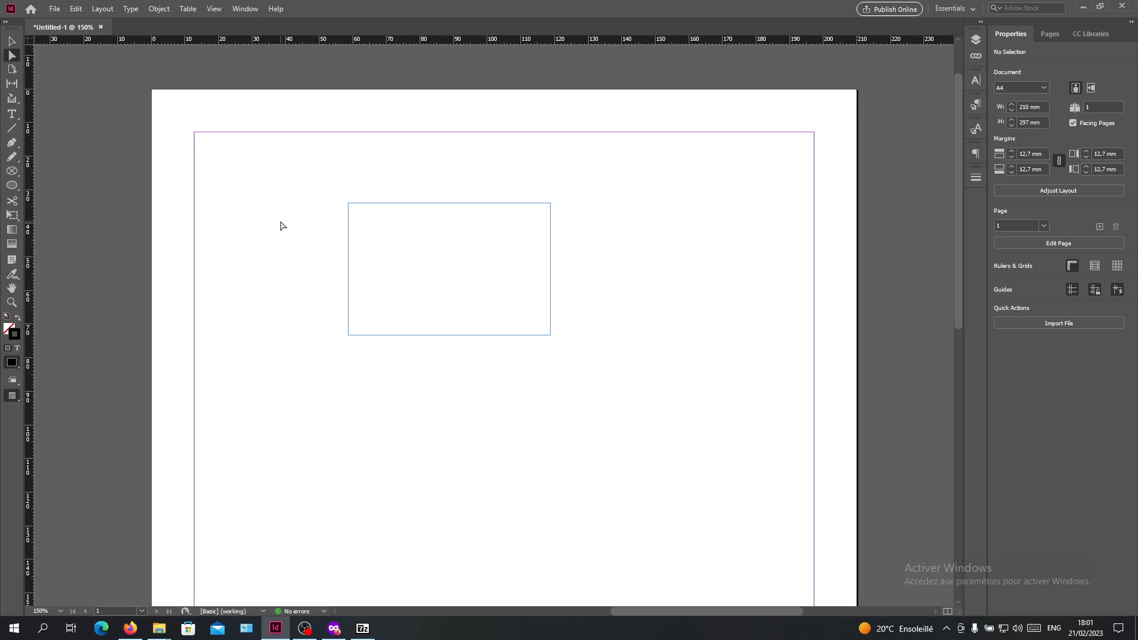
{"action": "key", "text": "ctrl+semicolon"}
{"action": "key", "text": "ctrl+semicolon"}
{"action": "key", "text": "ctrl+semicolon"}
{"action": "key", "text": "ctrl+semicolon"}
{"action": "key", "text": "ctrl+semicolon"}
{"action": "key", "text": "ctrl+semicolon"}
{"action": "key", "text": "ctrl+semicolon"}
{"action": "key", "text": "ctrl+semicolon"}
{"action": "key", "text": "ctrl+semicolon"}
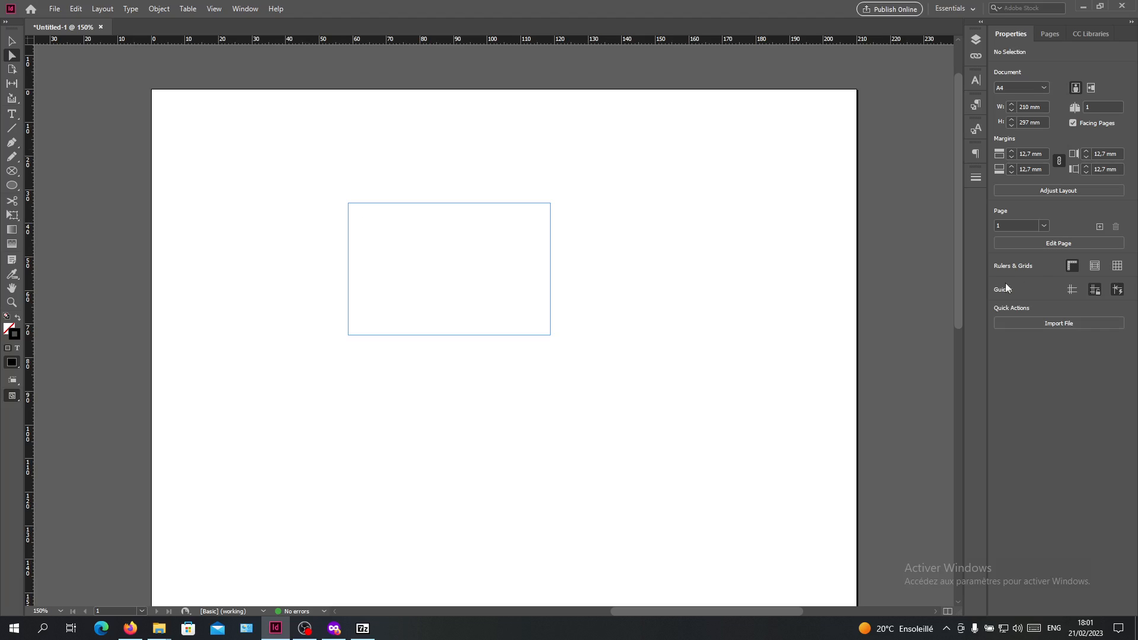
Show the margin guides again using the Guides toggle in the Properties panel.
{"action": "left_click", "coordinate": [1072, 291]}
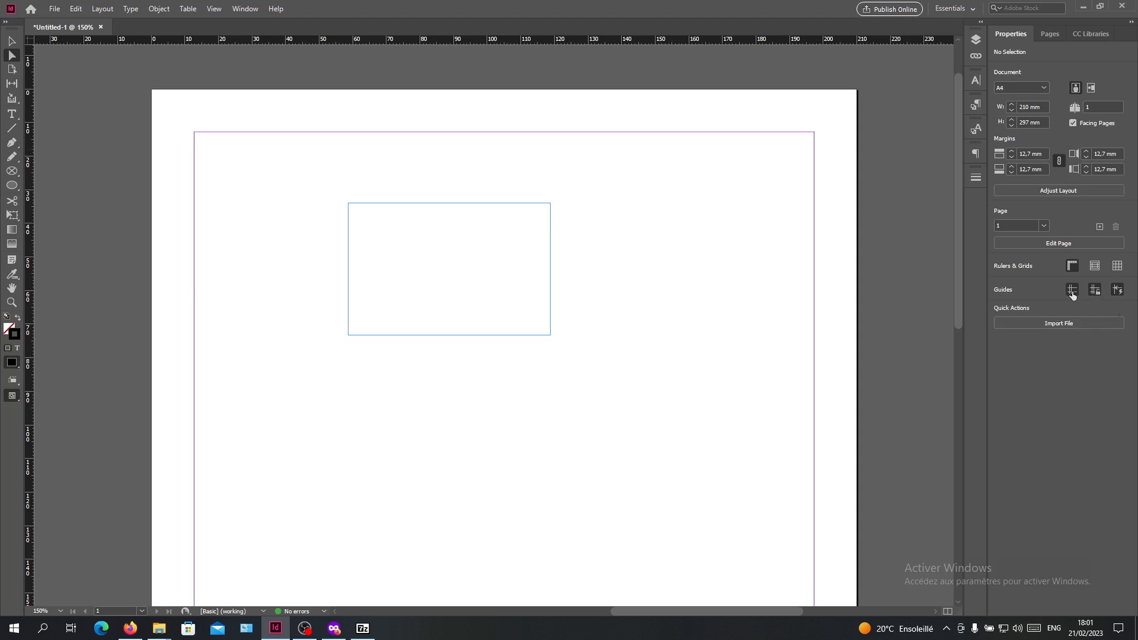
{"action": "left_click", "coordinate": [1072, 290]}
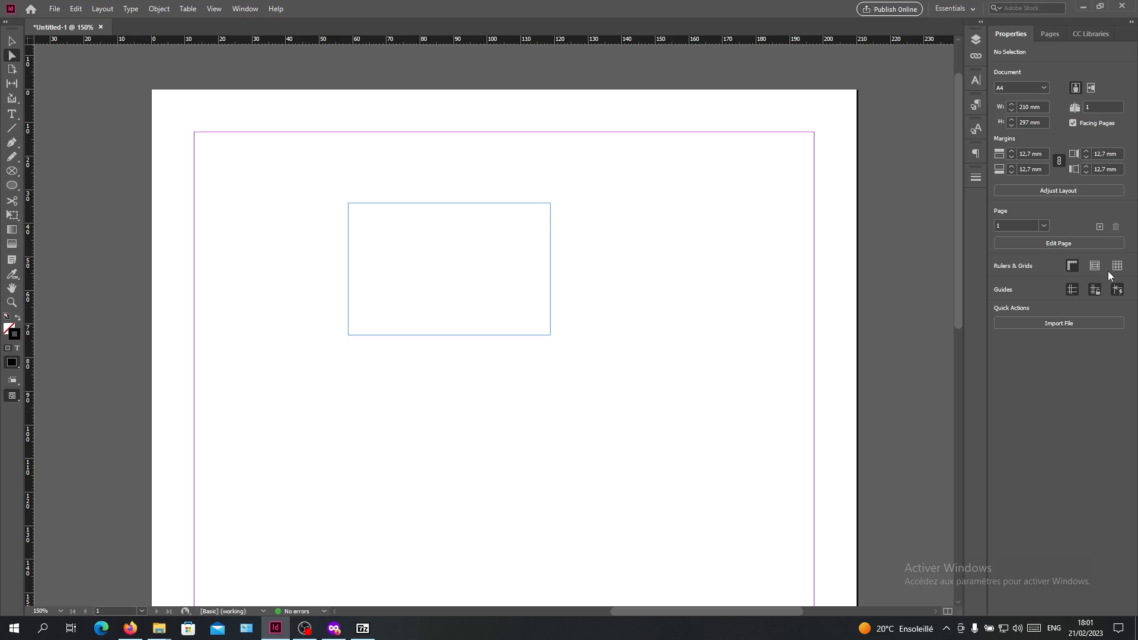